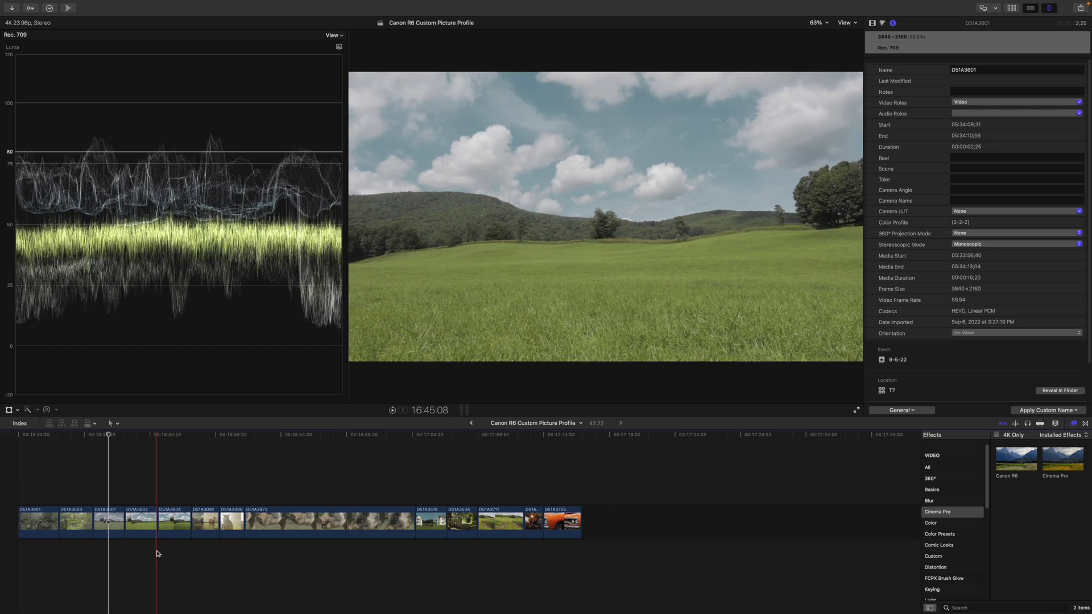
Step: Set the Camera LUT of clips D51A3901, D51A3601 and D51A3473 to Canon Log 3/Cinema Gamut using the General metadata view
left_click(178, 522)
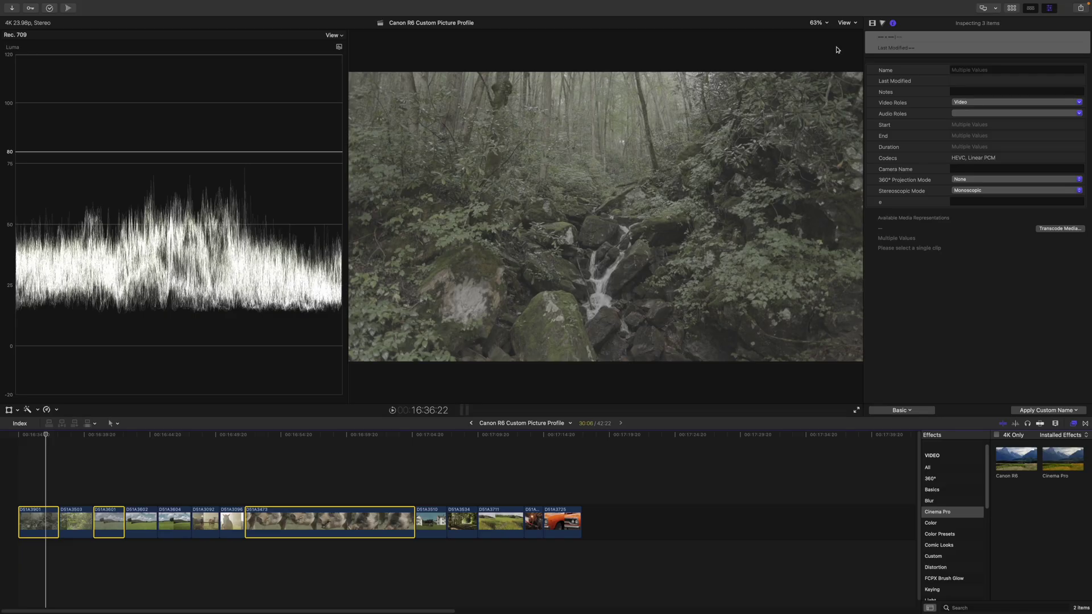
left_click(894, 24)
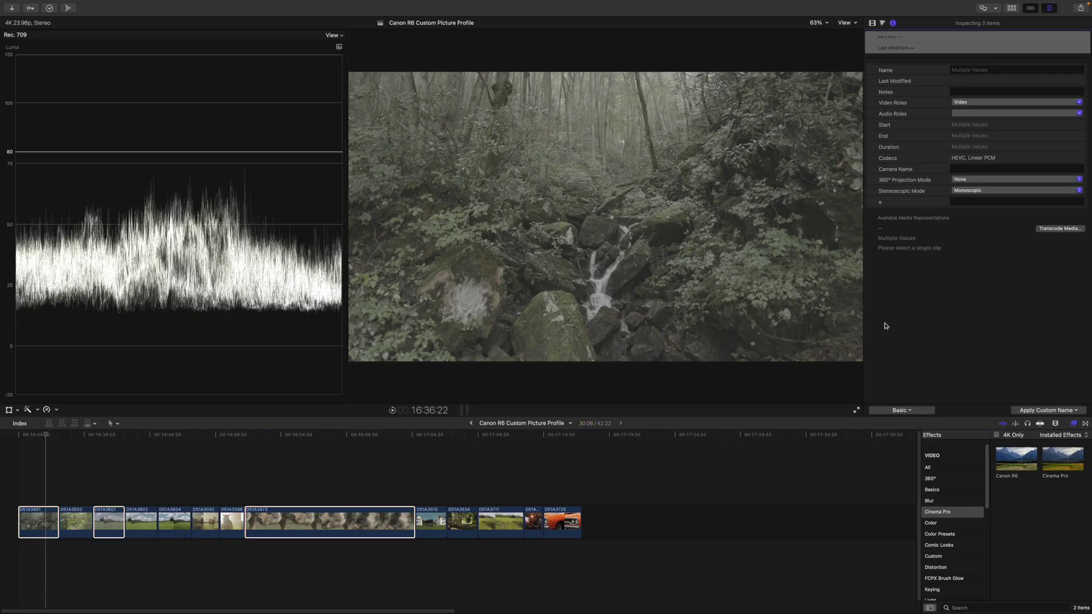
left_click(904, 410)
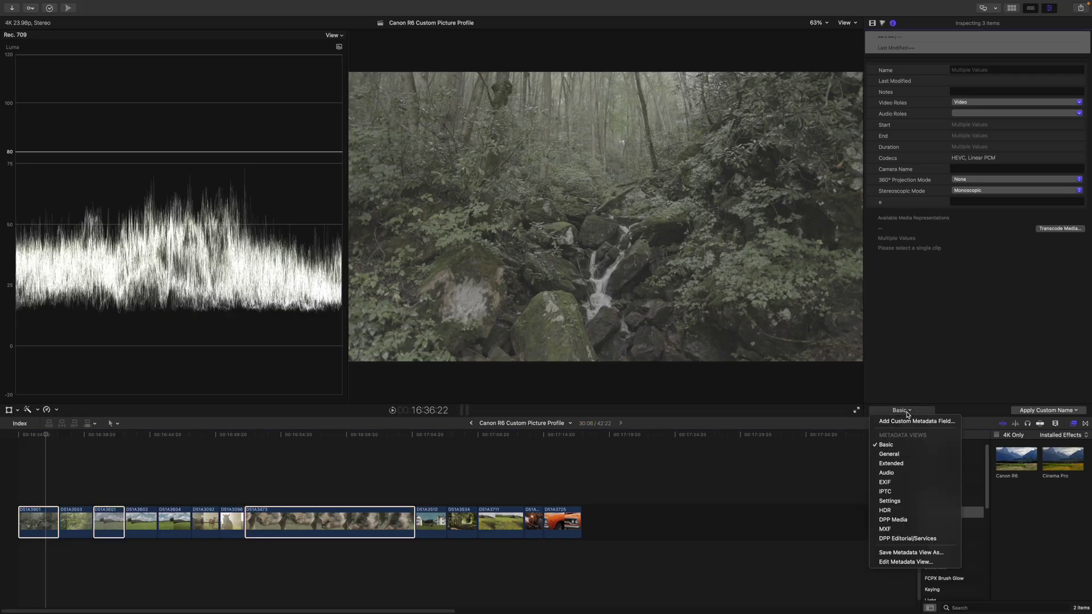
left_click(907, 455)
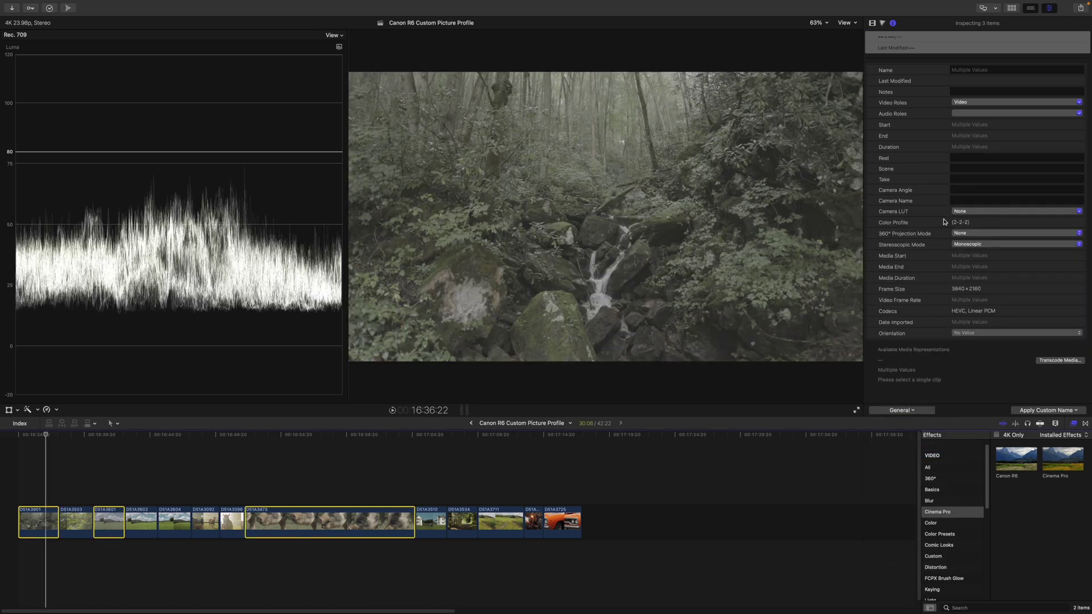
left_click(960, 213)
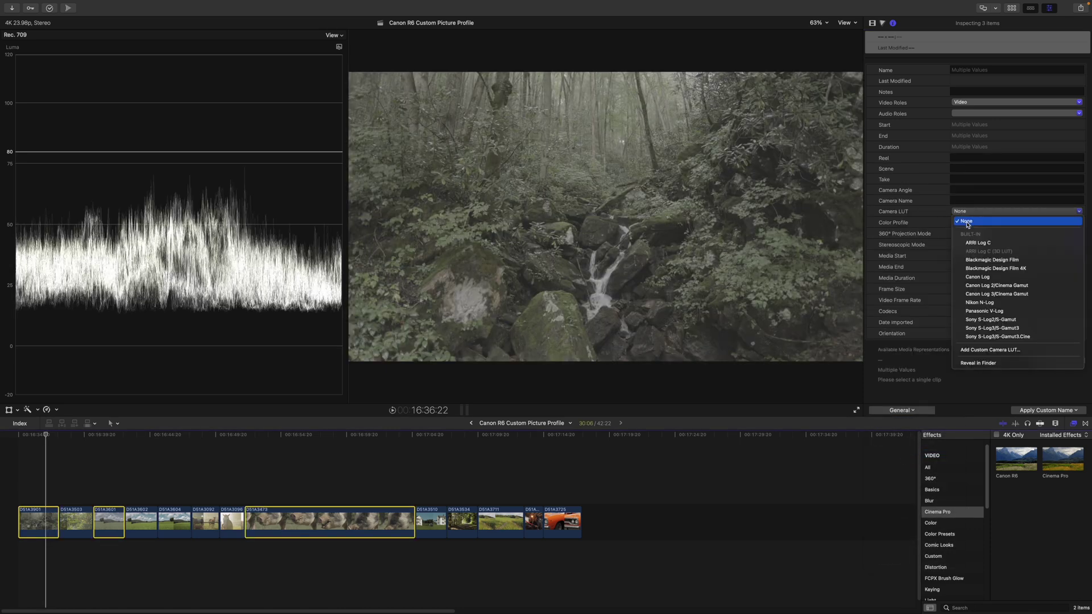
left_click(987, 295)
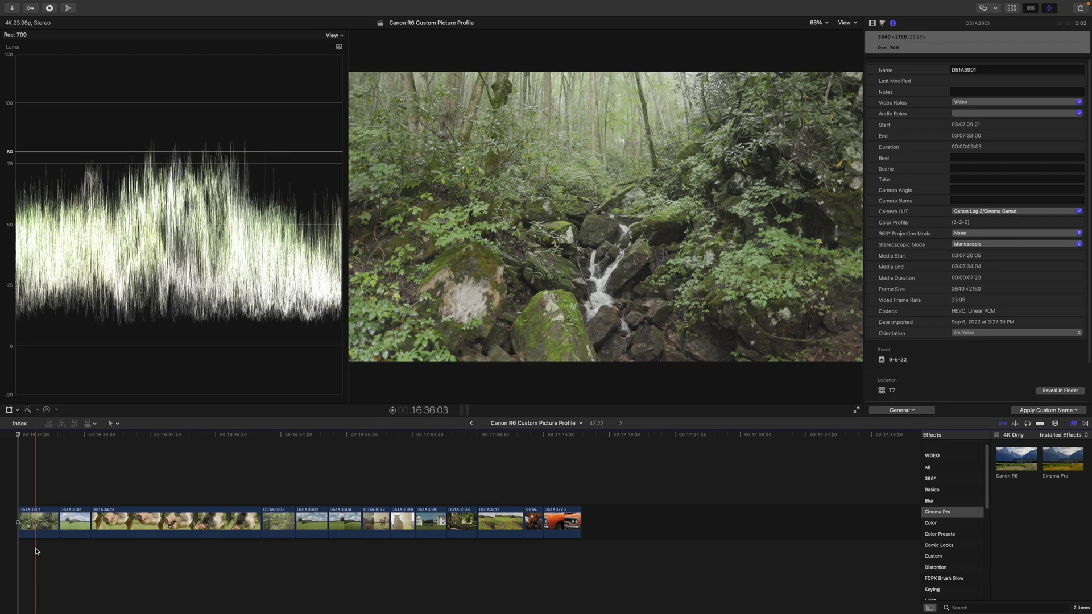
Step: Lower the shadows of clip D51A3901 with Color Wheels to about 0 on the luma waveform and compare with the correction off
left_click(34, 531)
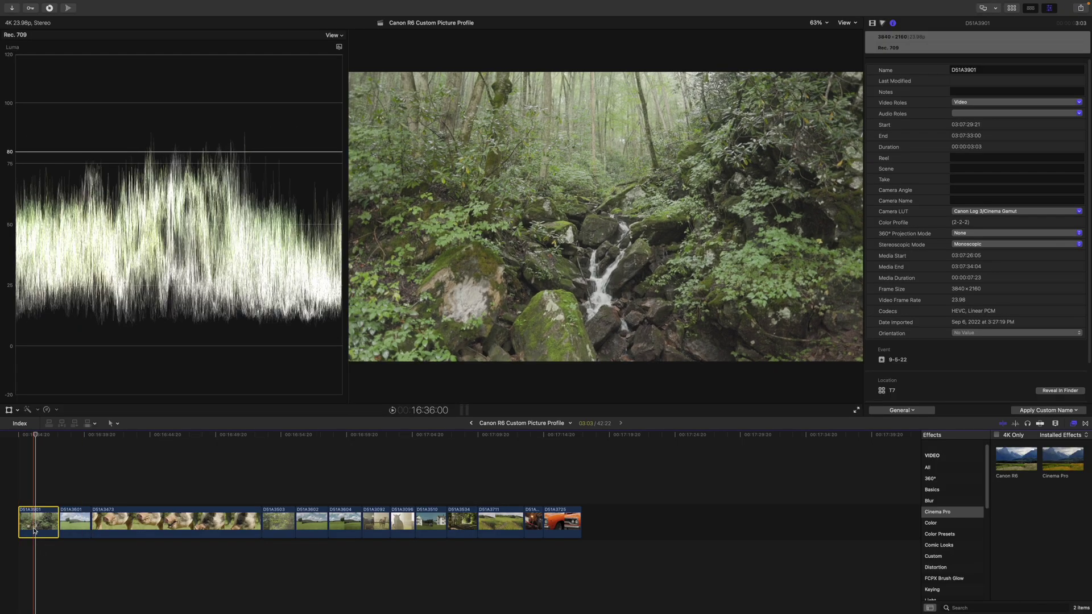
left_click(873, 24)
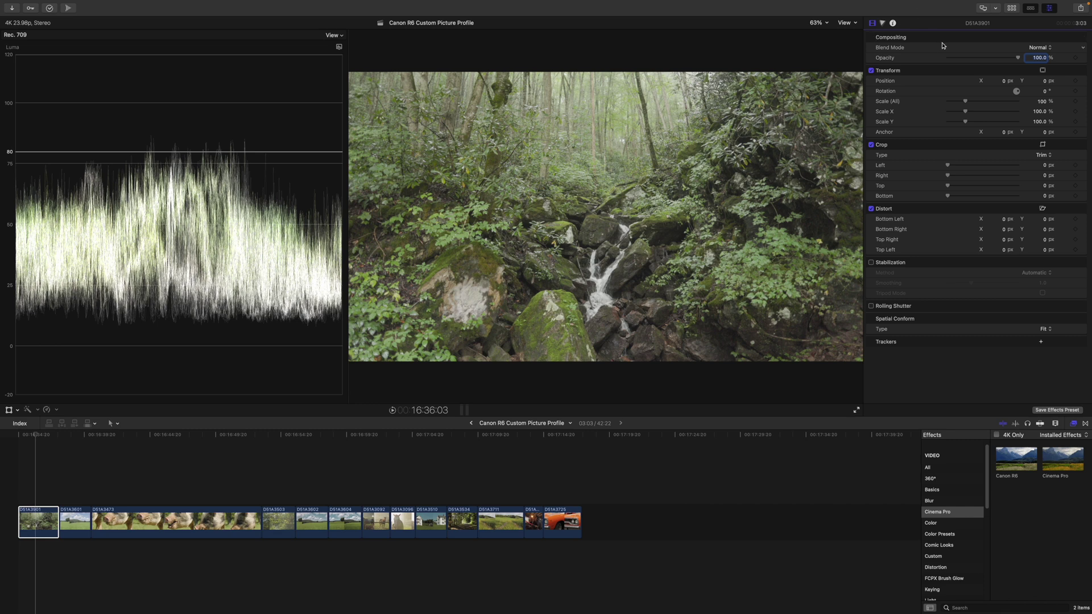
left_click(882, 24)
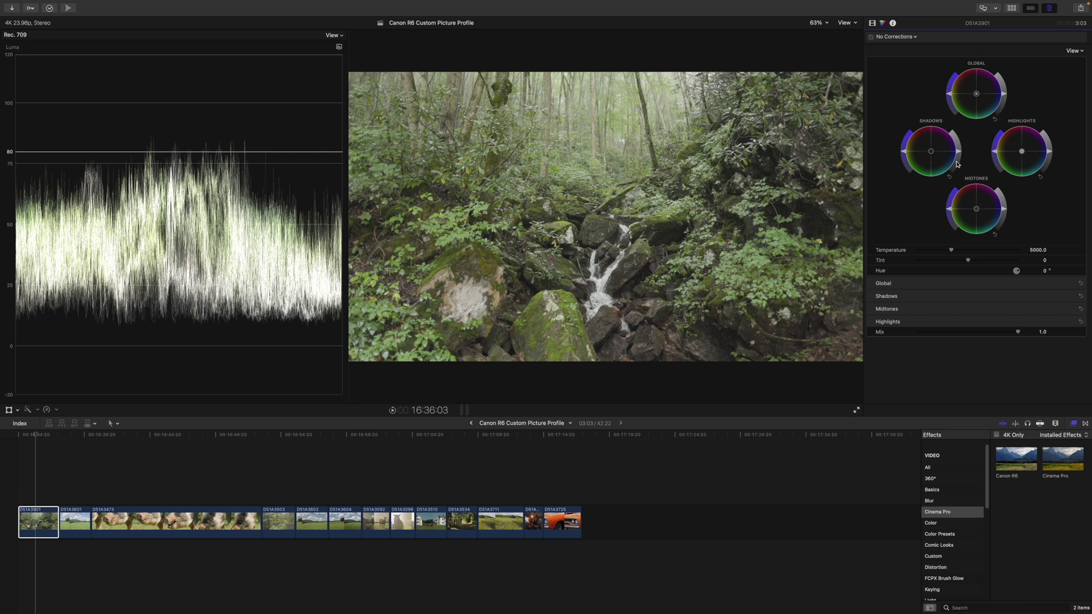
left_click_drag(958, 154, 961, 166)
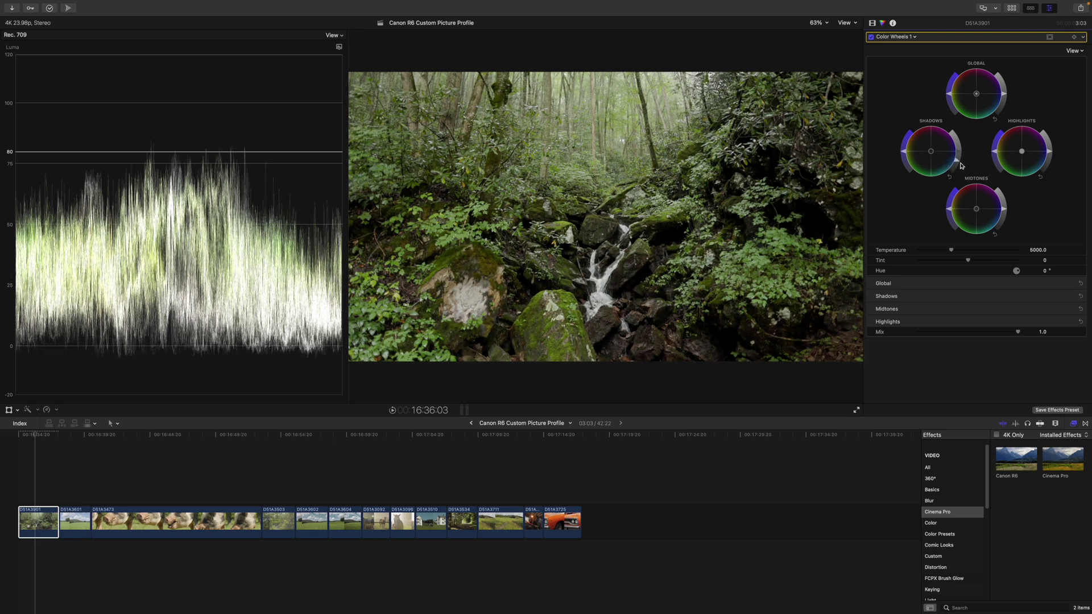
left_click_drag(961, 165, 964, 166)
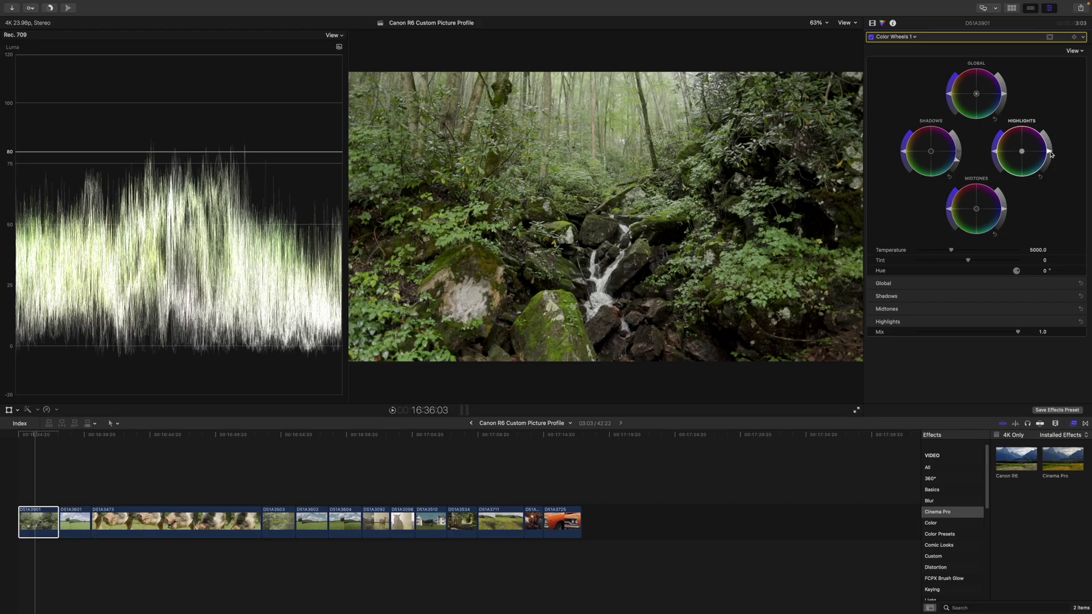
left_click(871, 37)
left_click(872, 37)
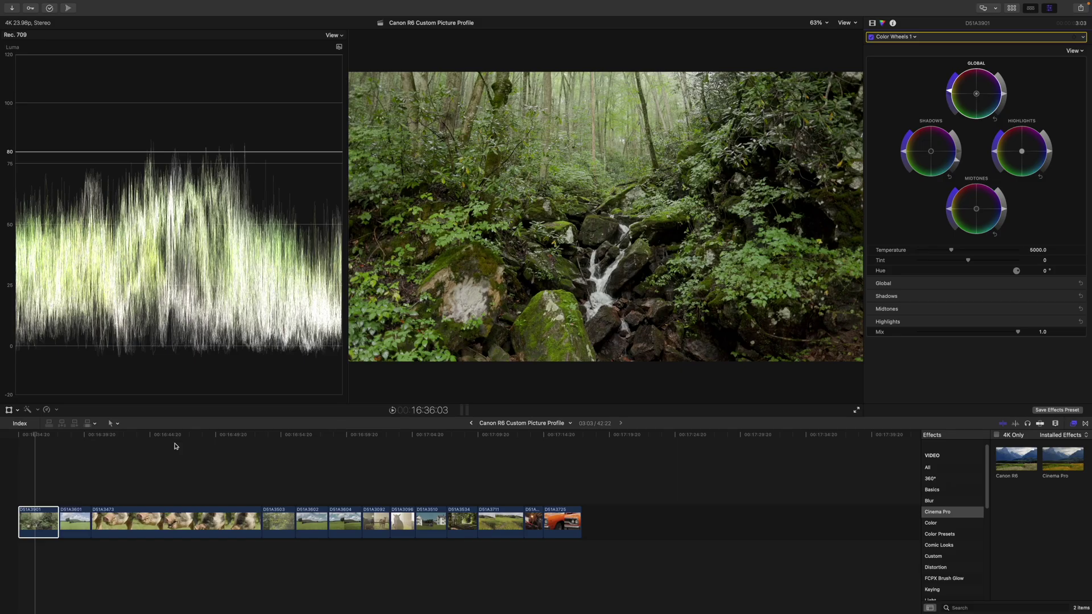
Step: Paste the Color Wheels attributes of clip D51A3901 onto clips D51A3601 and D51A3473
left_click(63, 527)
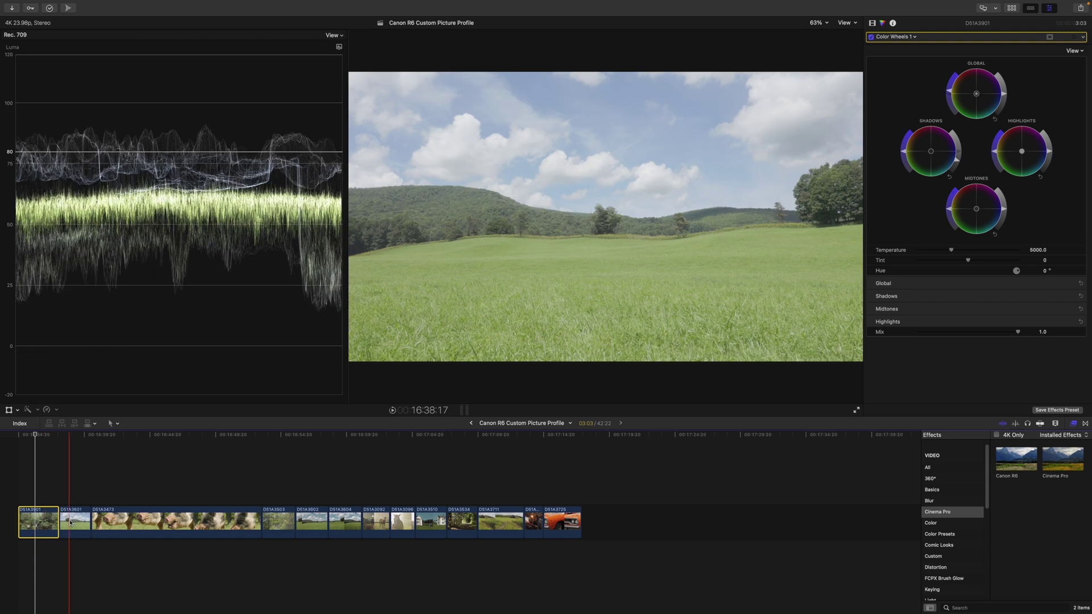
left_click(70, 527)
left_click(132, 529, "super")
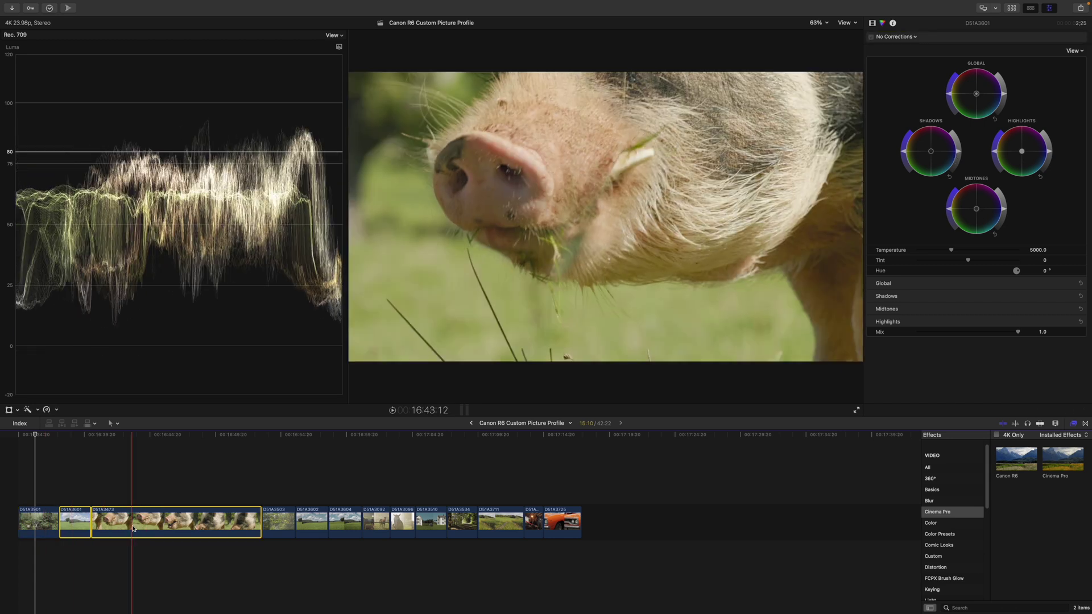
key("super+shift+v")
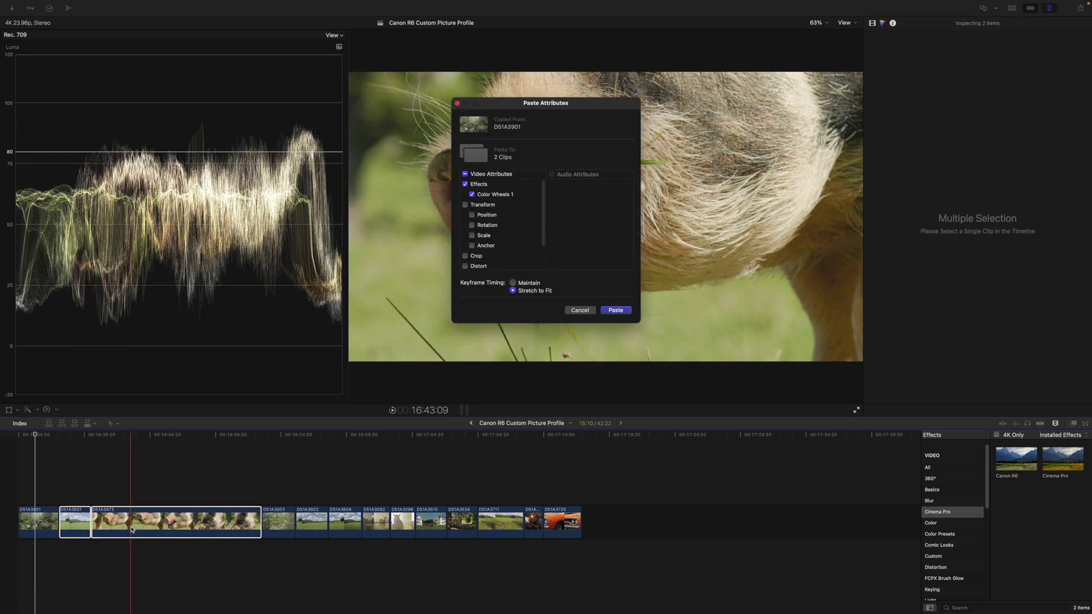
key("Return")
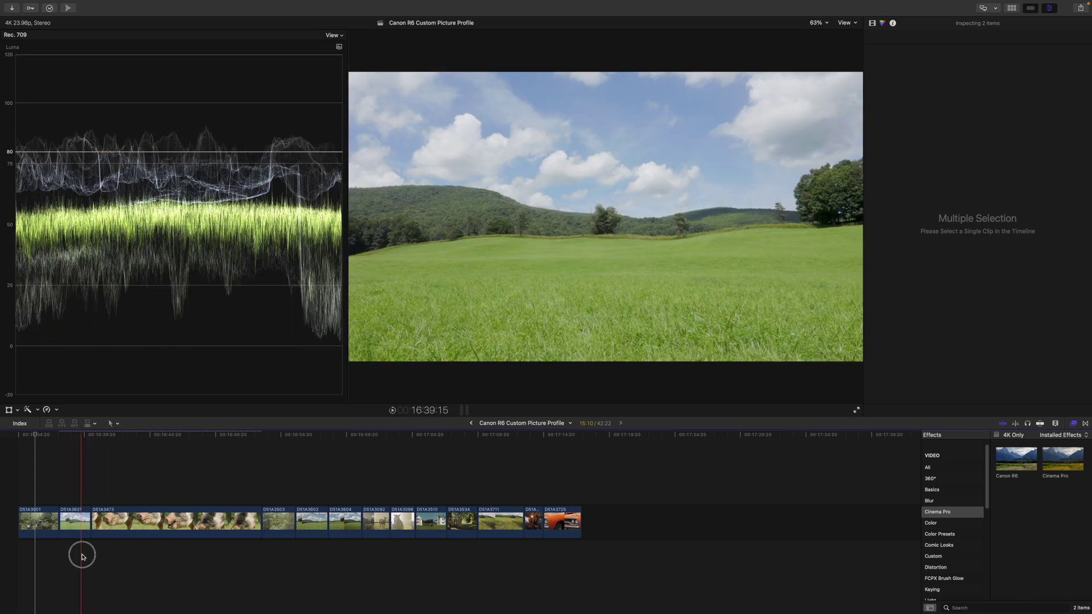
left_click(79, 527)
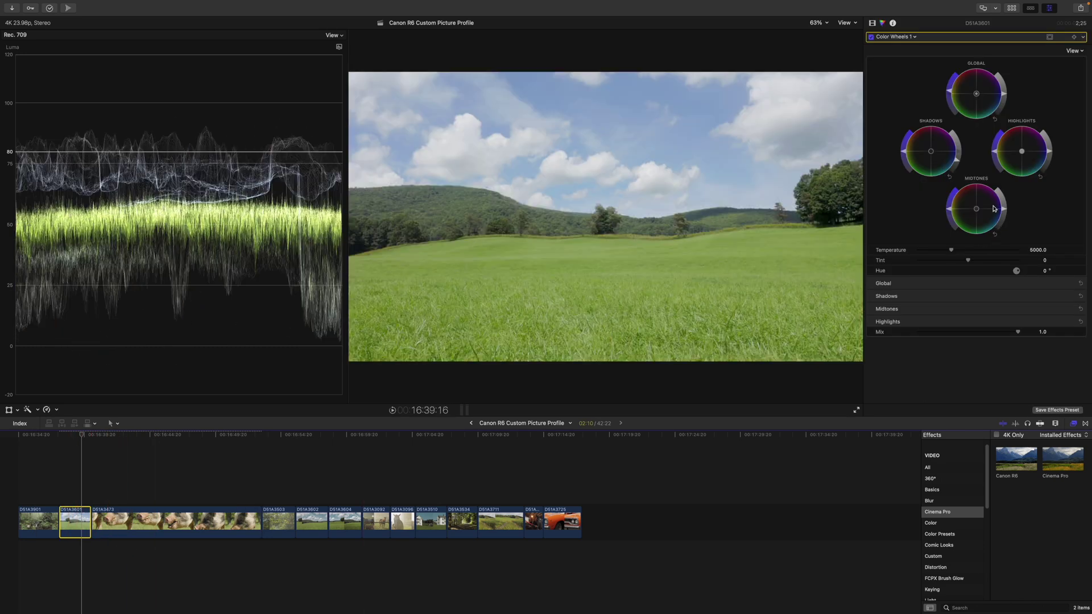
mouse_move(1005, 212)
left_mouse_down()
mouse_move(996, 234)
mouse_move(1000, 225)
left_mouse_up()
key("super+z")
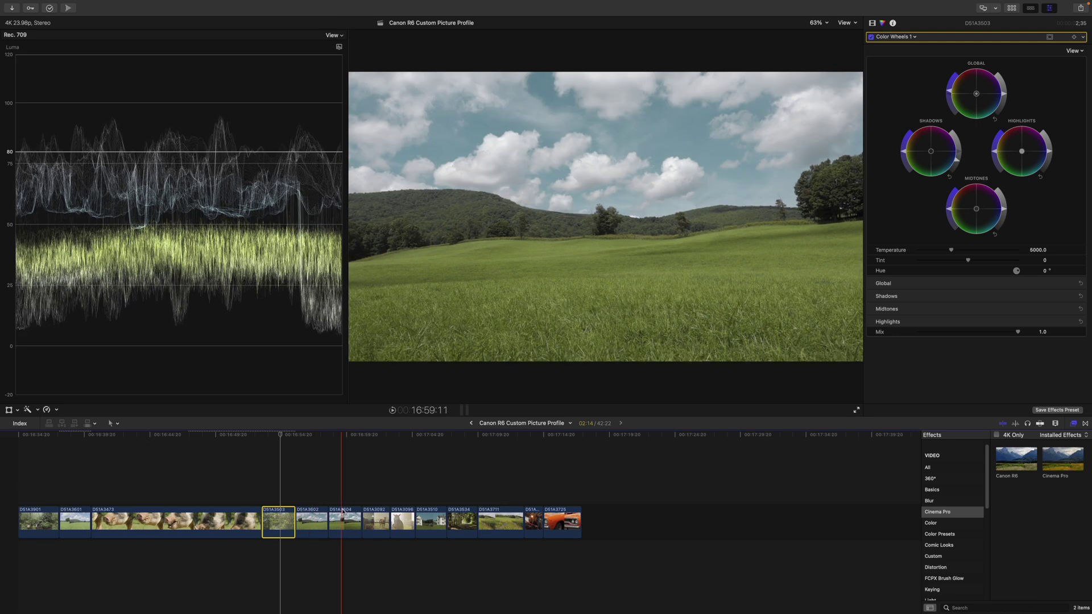
Step: Paste the copied Color Wheels correction onto clip D51A3604 and darken the midtones of clip D51A3602
left_click(343, 522)
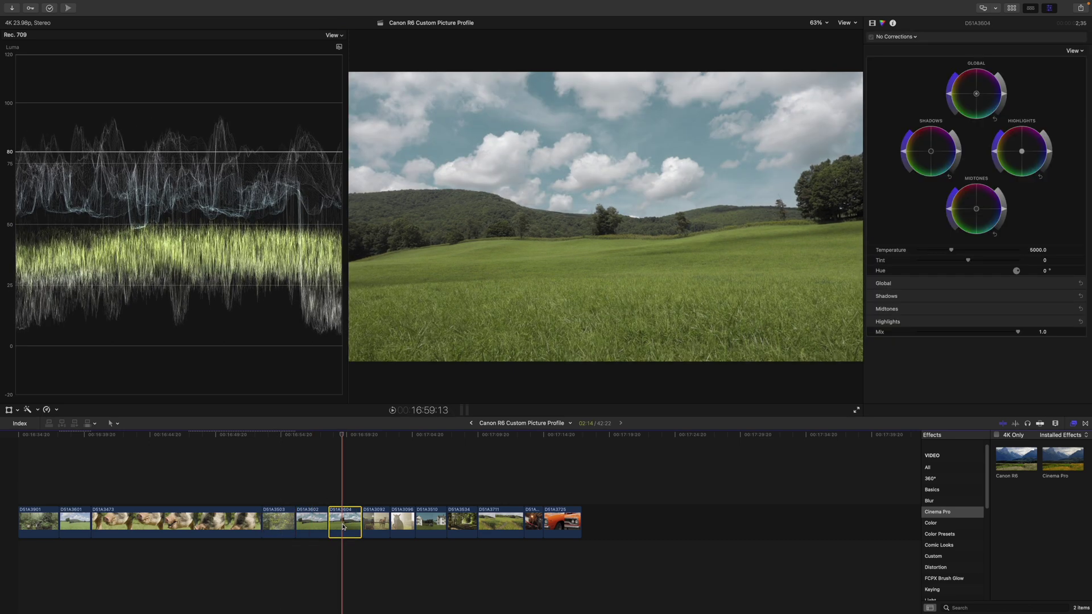
key("super+shift+v")
key("Return")
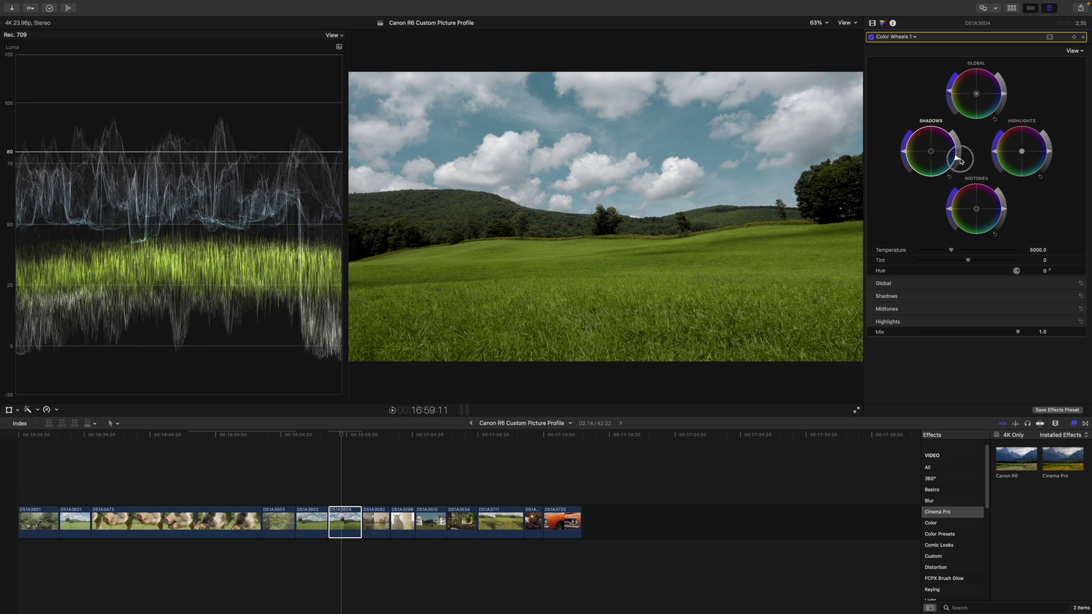
left_click(344, 521)
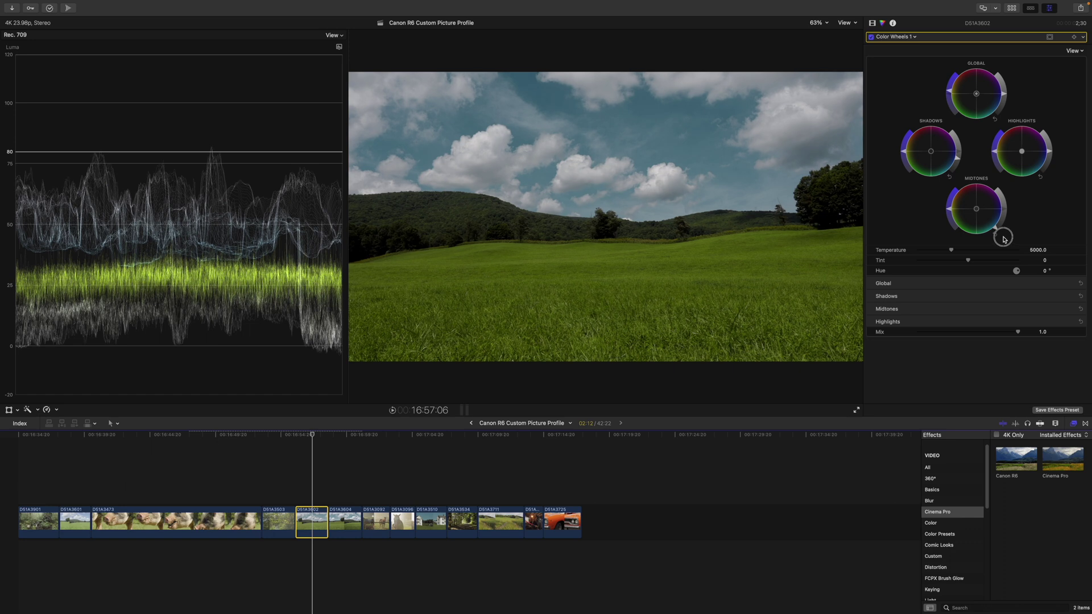
left_click(1003, 238)
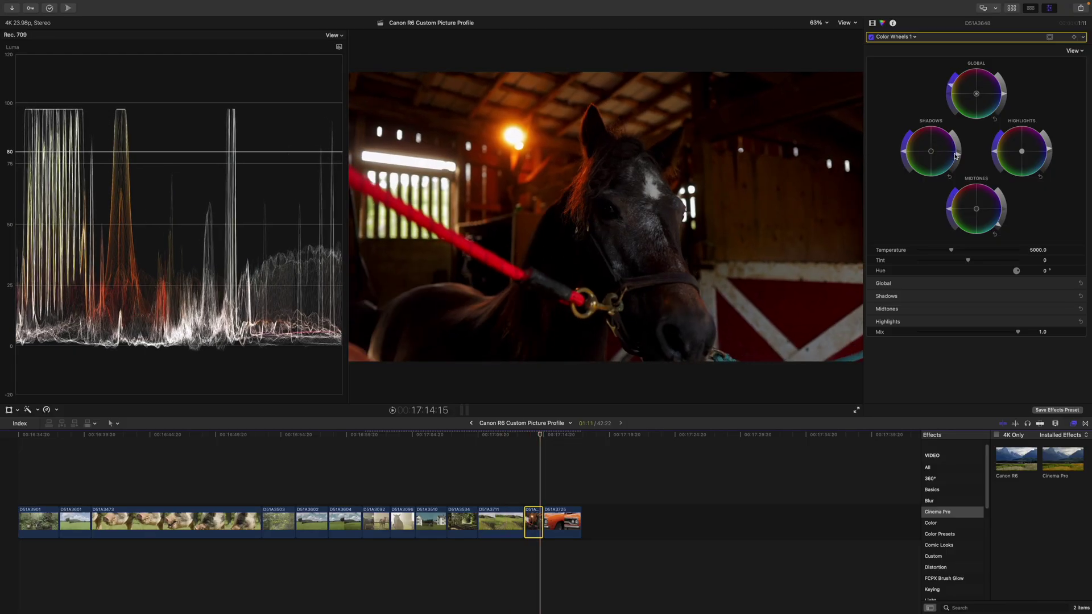
Step: Slightly raise the shadows and midtones of the horse clip, and compare the orange car clip with its correction off and on
left_click_drag(958, 154, 958, 149)
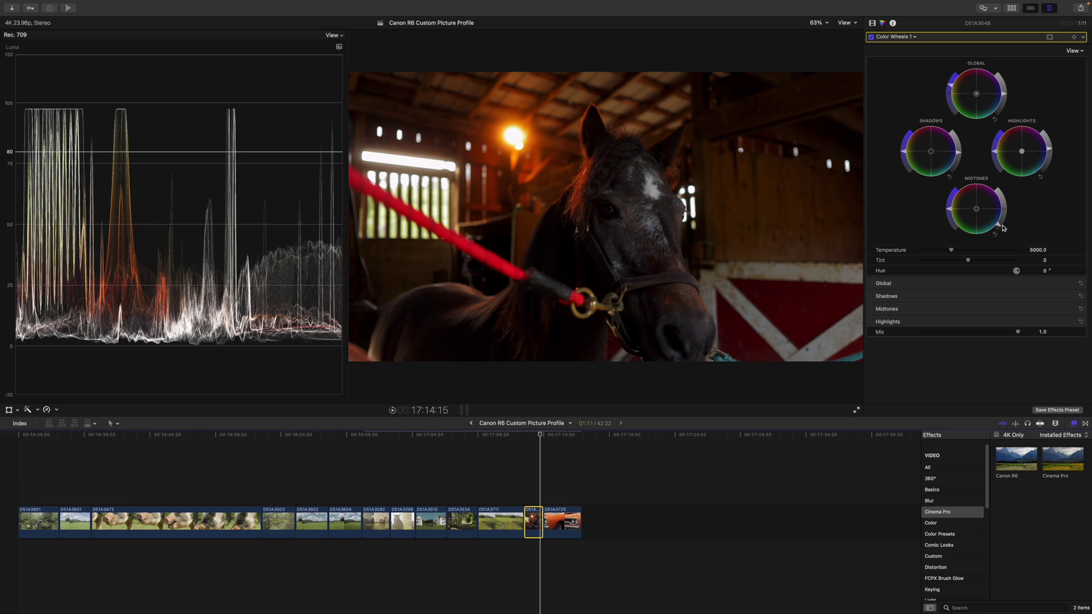
left_click_drag(999, 227, 1002, 224)
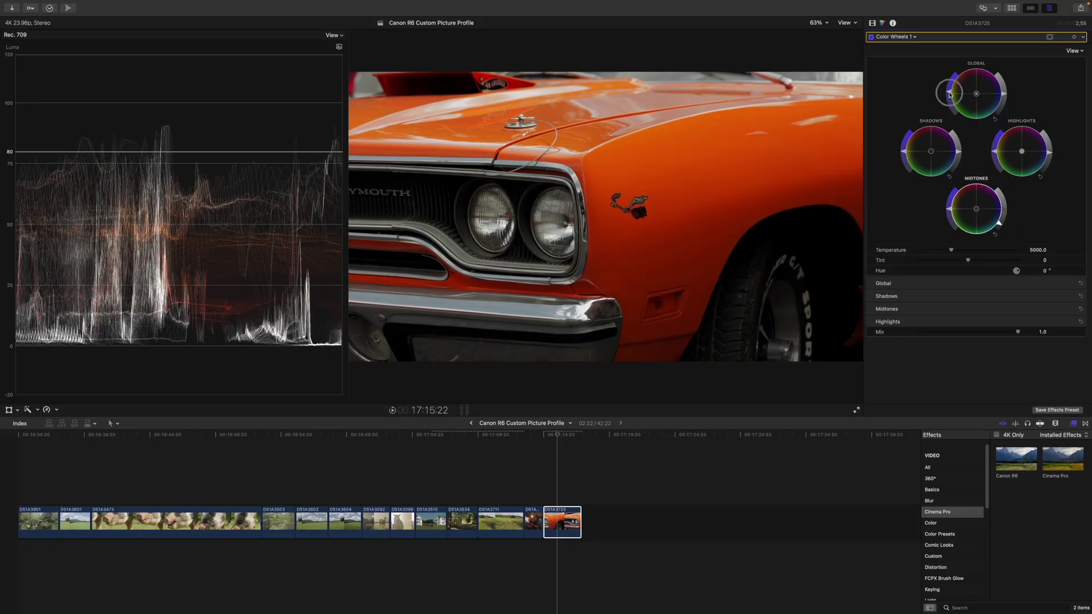
left_click(870, 37)
left_click(871, 37)
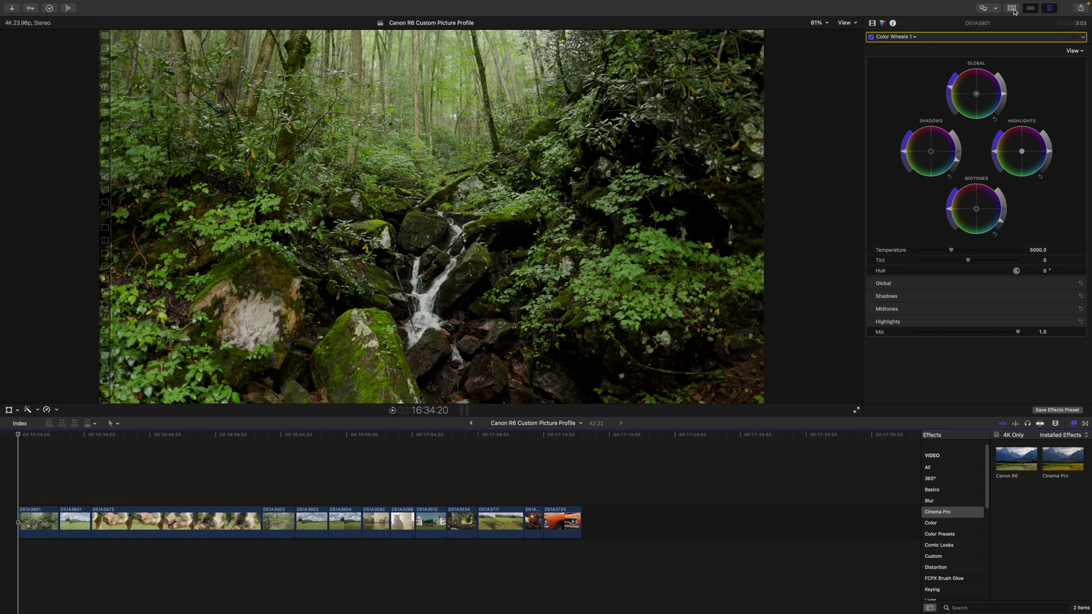
Step: Add an Adjustment Layer title above the first clip and extend it to the end of the last clip
left_click(1013, 9)
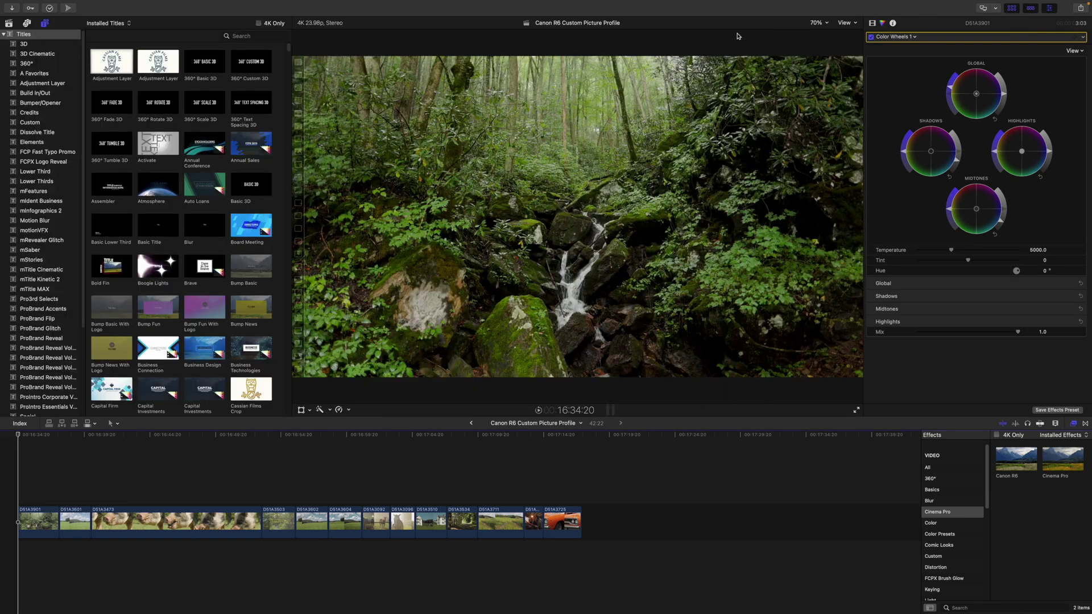
left_click(116, 64)
left_click_drag(117, 69, 19, 496)
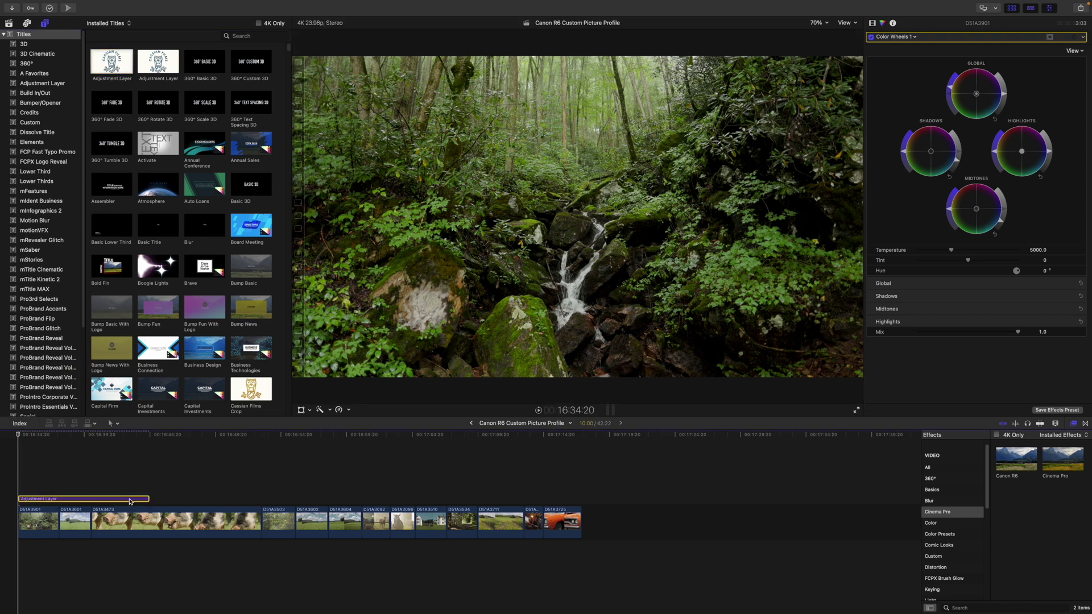
left_click_drag(148, 499, 583, 498)
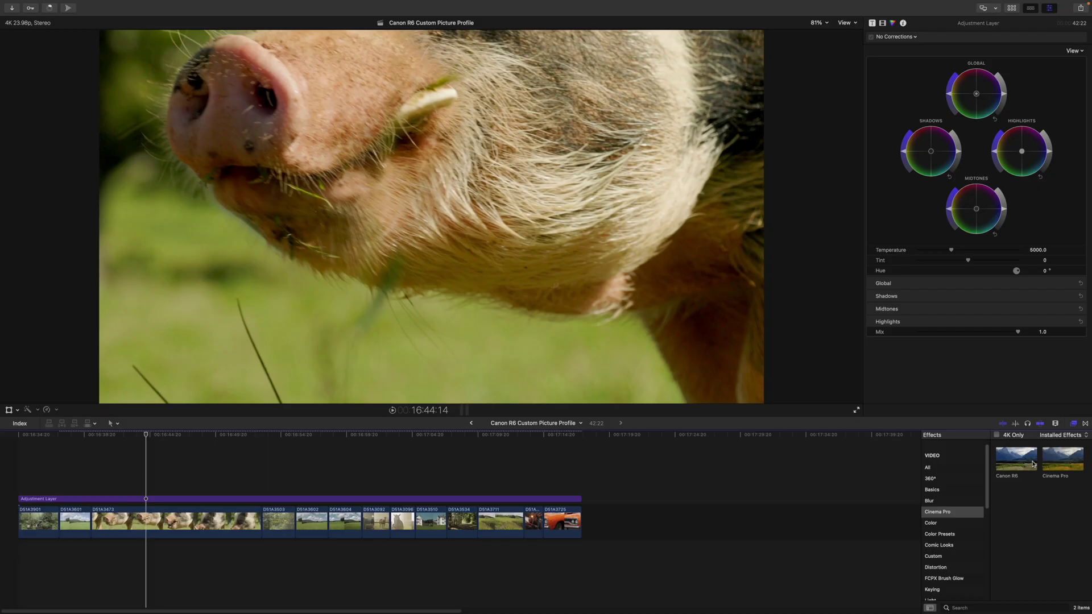
Step: Apply the Cinema Pro effect to the adjustment layer and return the playhead to the start of the timeline
left_click(943, 467)
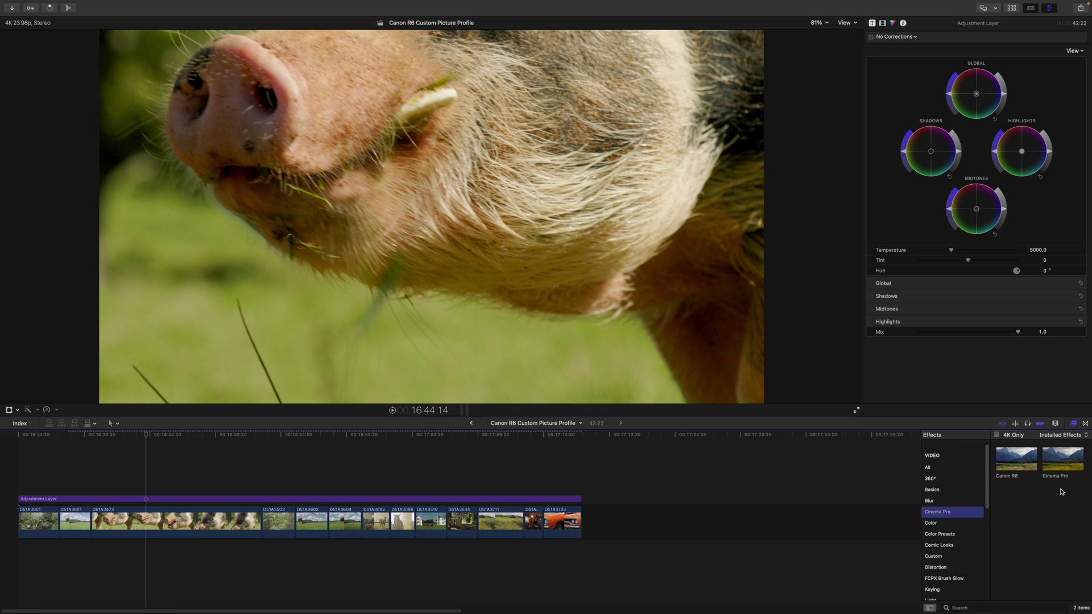
left_click_drag(1076, 465, 549, 504)
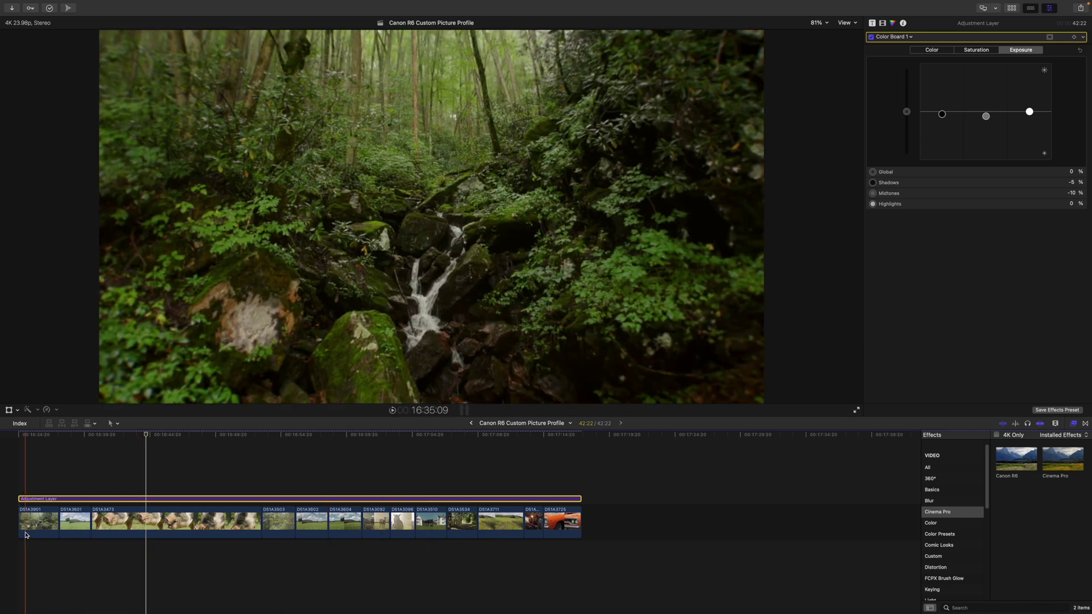
left_click(23, 543)
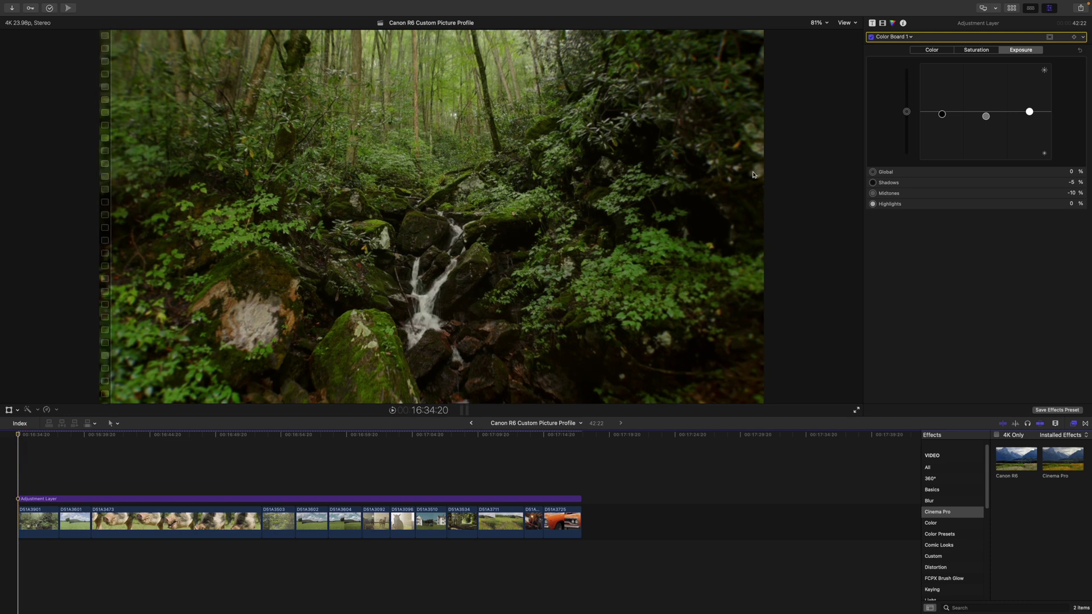
Step: Start a file export of the project and display its export settings
left_click(1083, 5)
left_click(1041, 27)
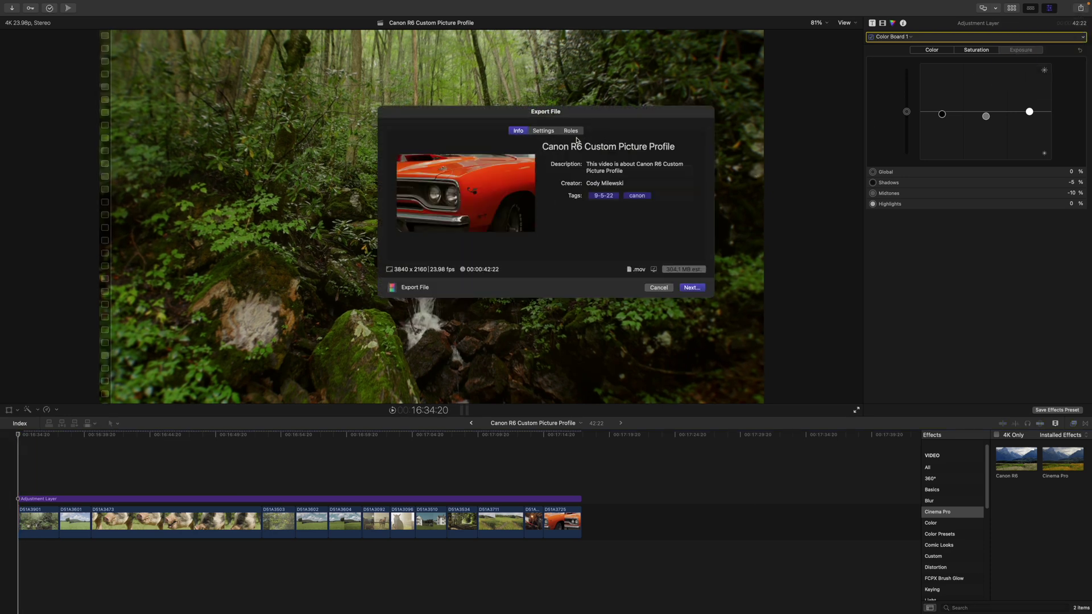
left_click(544, 131)
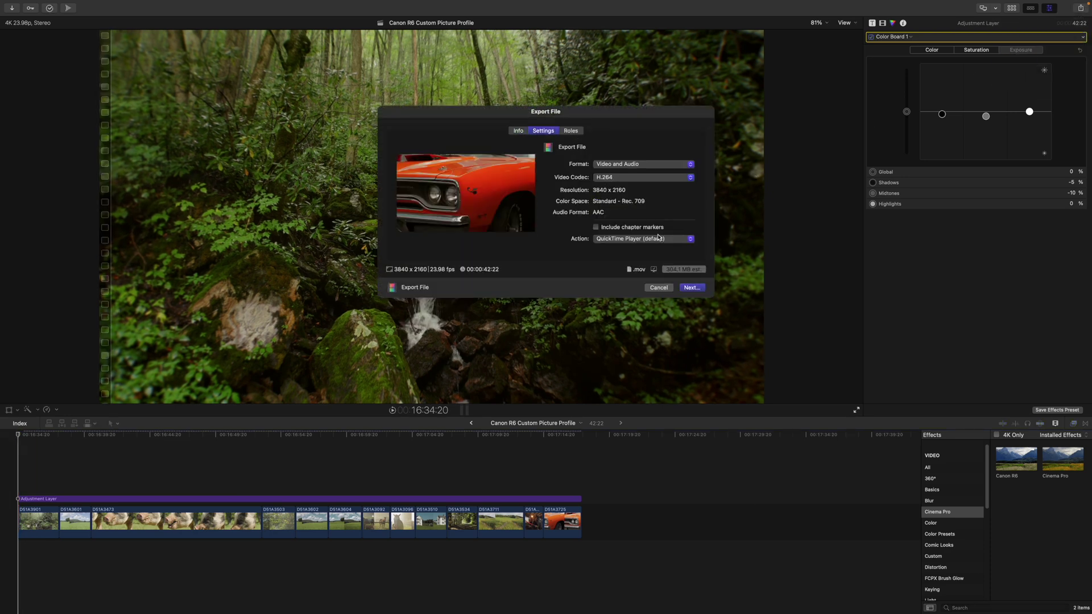